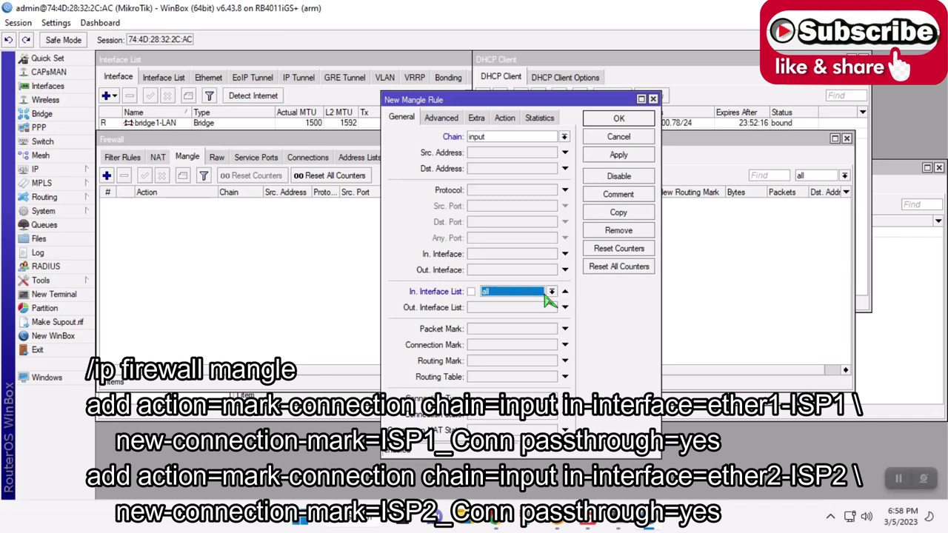
Clear the incoming interface list of the new input-chain mangle rule and set its incoming interface to ether1-ISP1
left_click(552, 293)
left_click(553, 293)
left_click(564, 292)
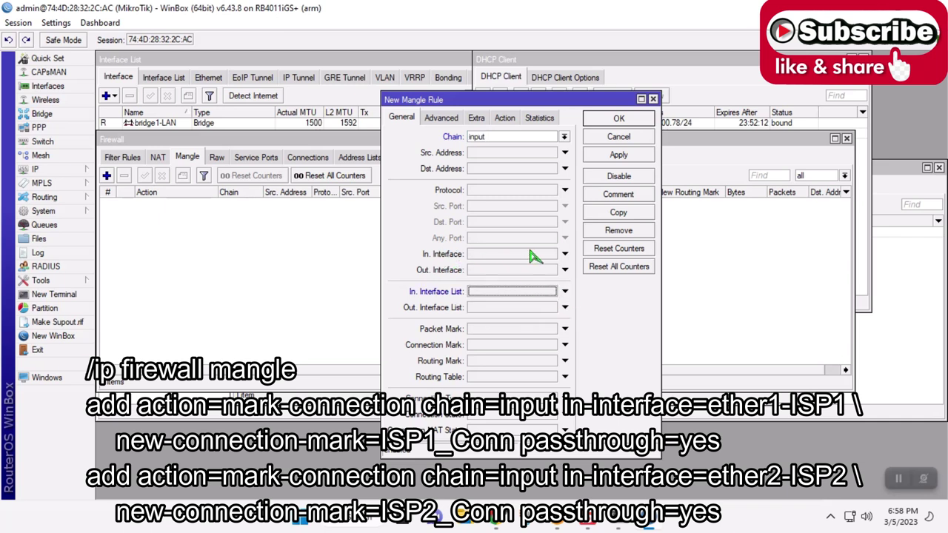
left_click(565, 254)
left_click(552, 254)
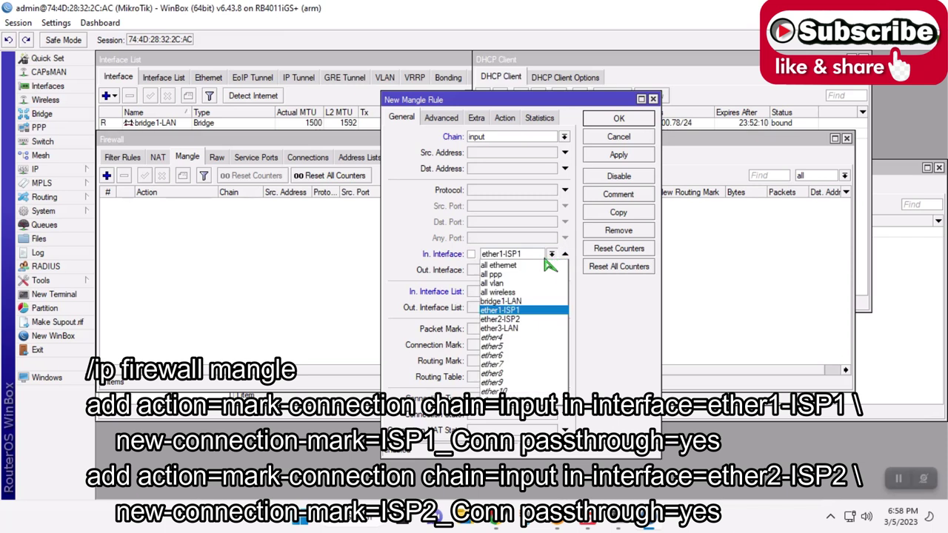
left_click(521, 311)
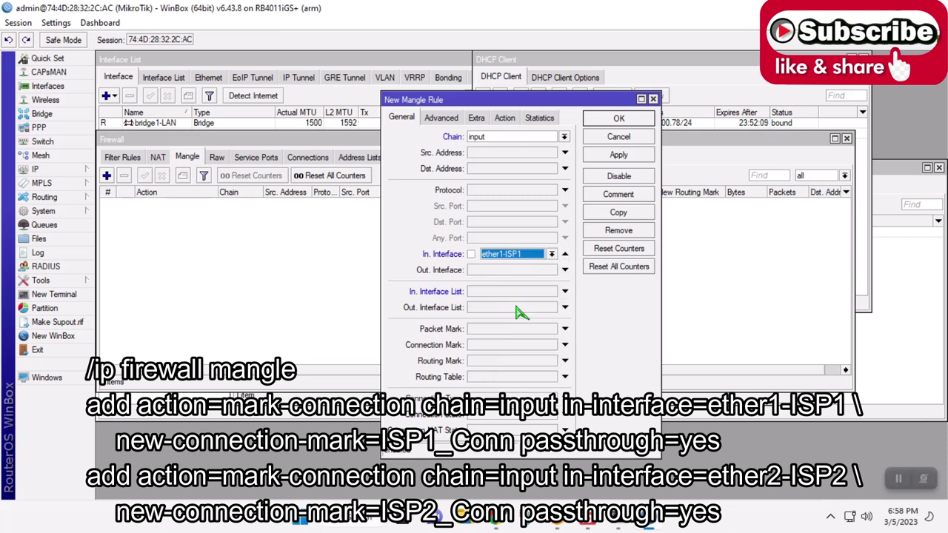
Set the rule's action to mark connection with new connection mark ISP1_Conn, and apply the rule
left_click(506, 120)
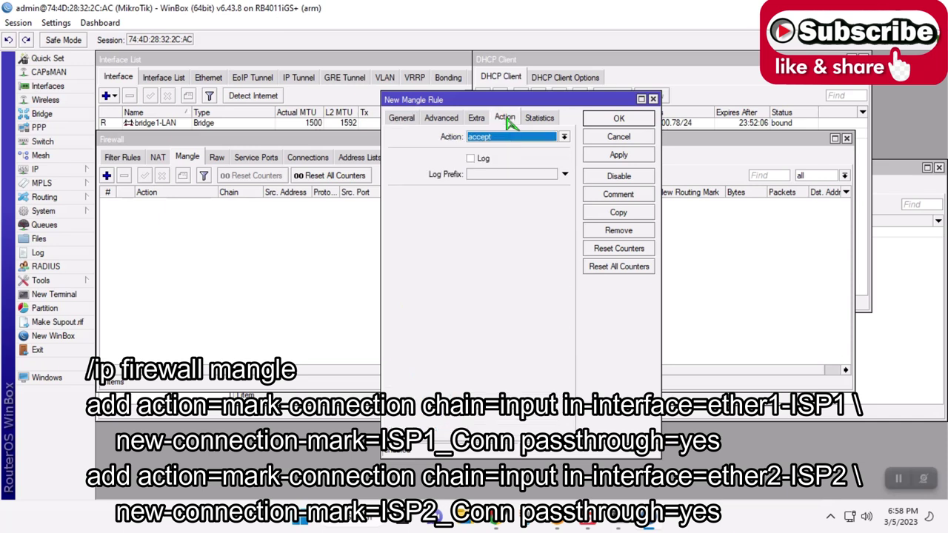
left_click(505, 138)
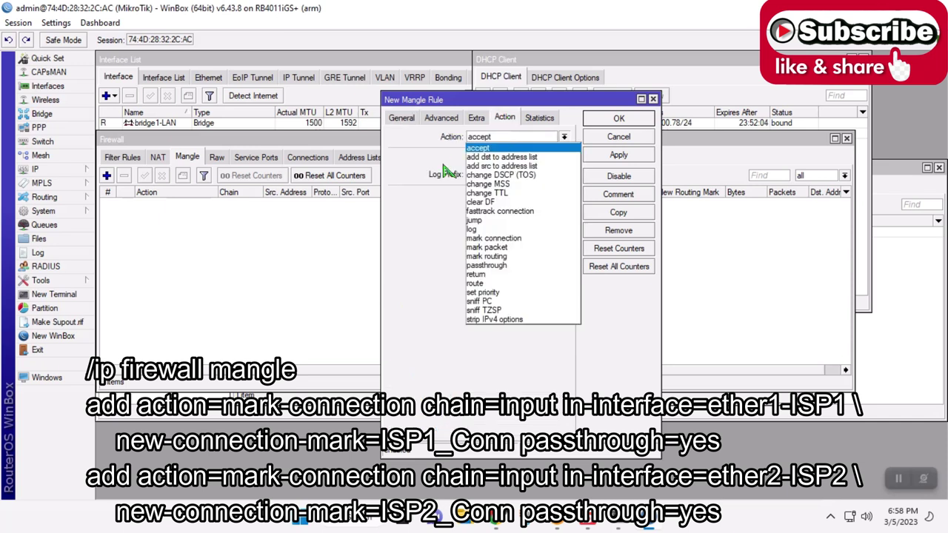
left_click(518, 239)
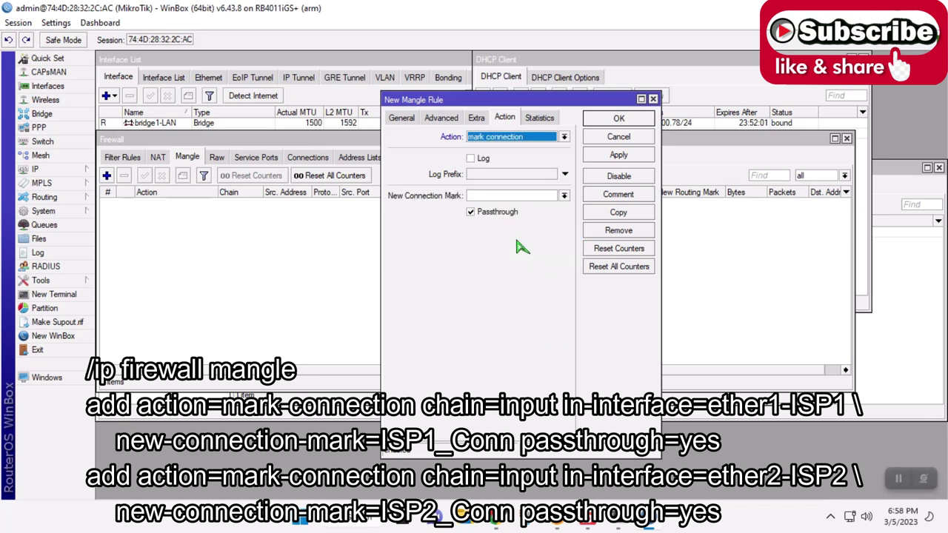
left_click(511, 195)
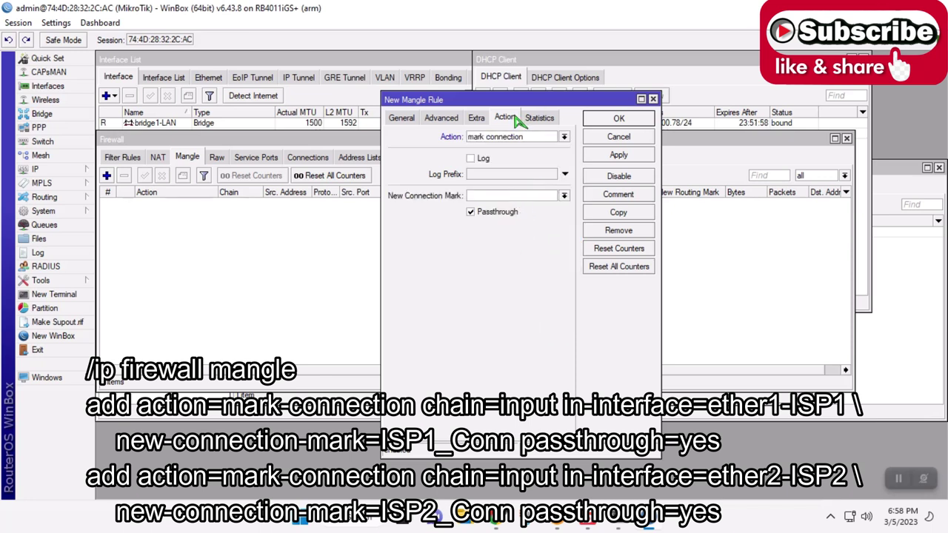
type("ISP1_Conn")
left_click_drag(511, 196, 448, 194)
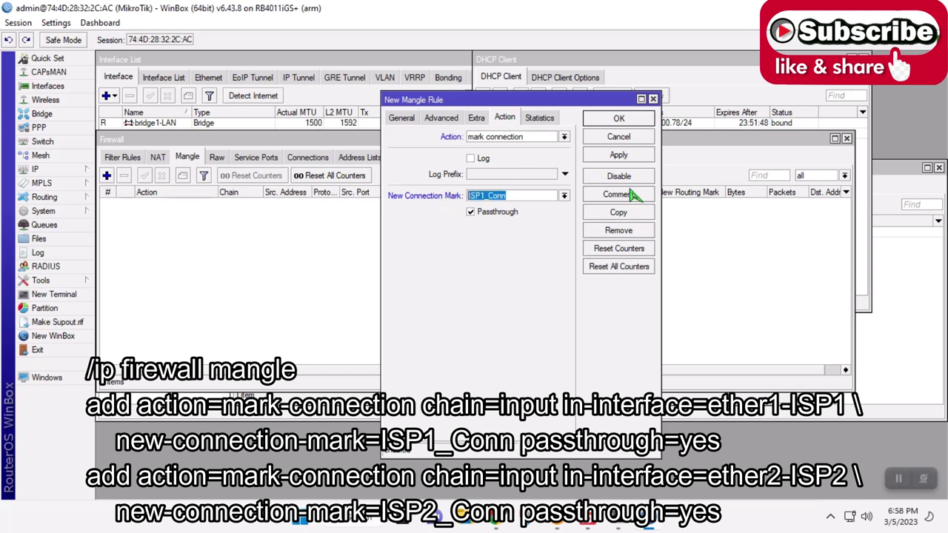
left_click(622, 156)
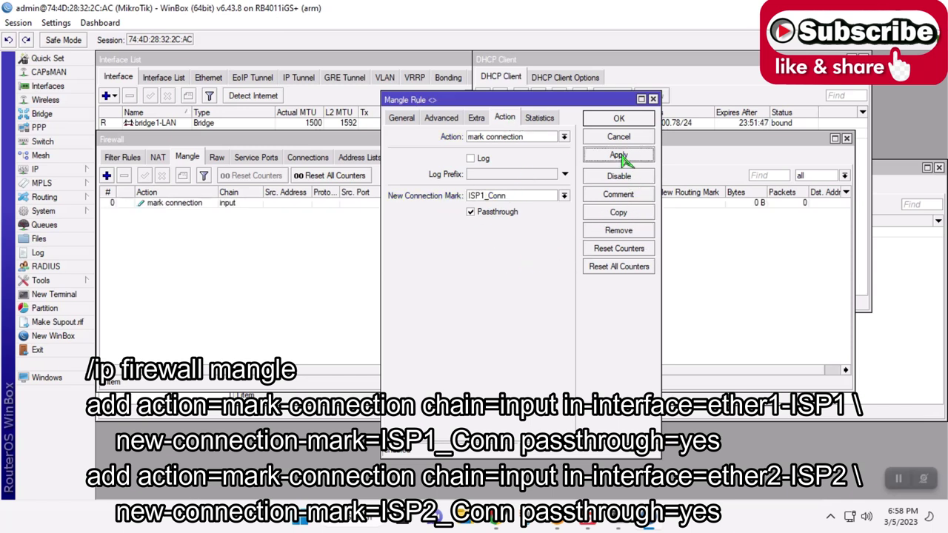
Copy the ISP1 mangle rule, committing its changes, and set the copy's incoming interface to ether2-ISP2
left_click(615, 214)
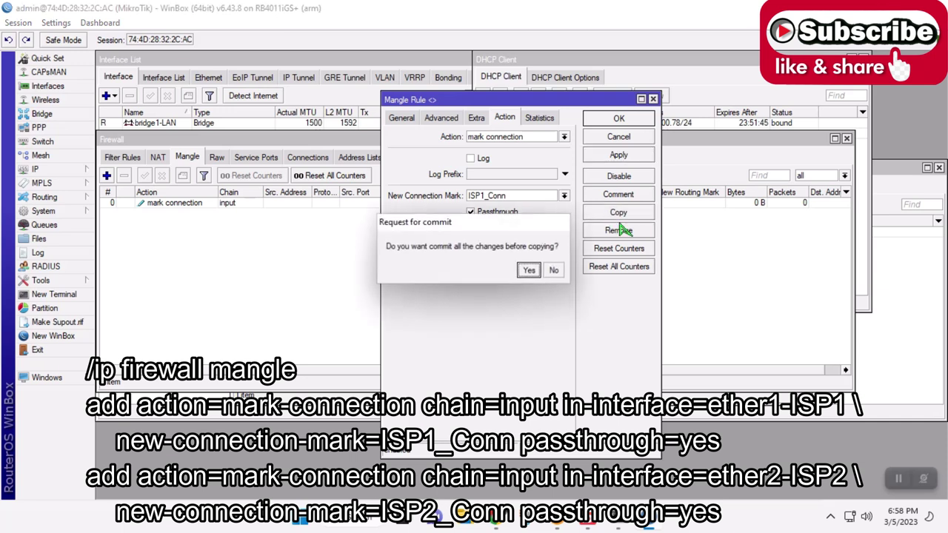
left_click(530, 272)
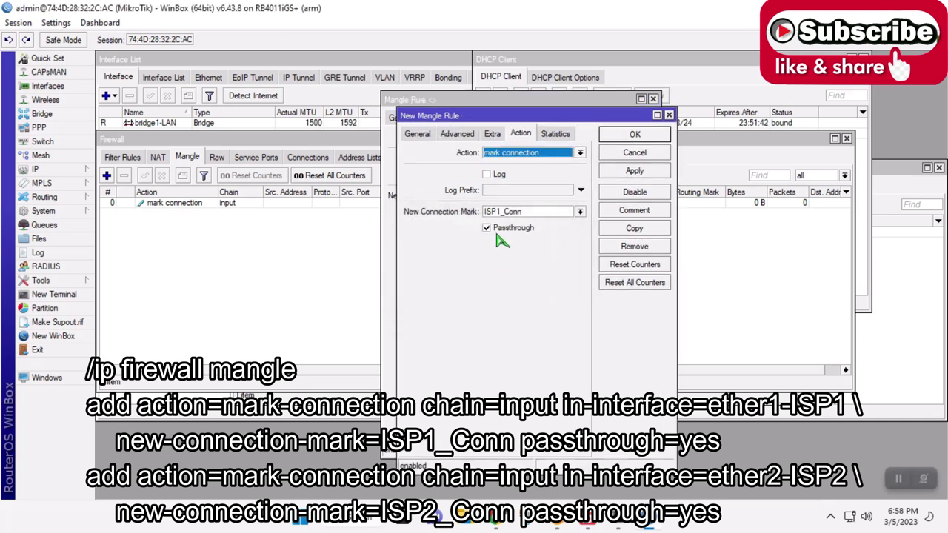
left_click(417, 134)
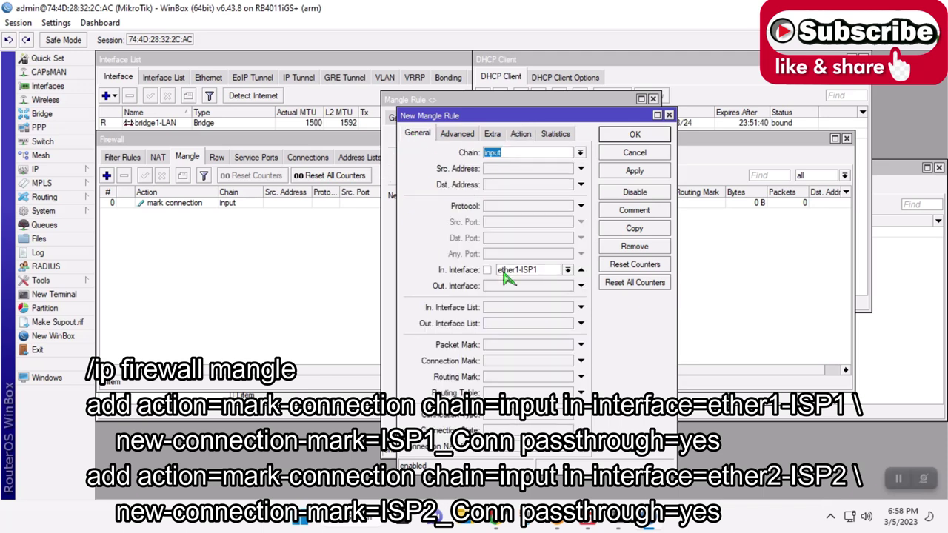
left_click(569, 272)
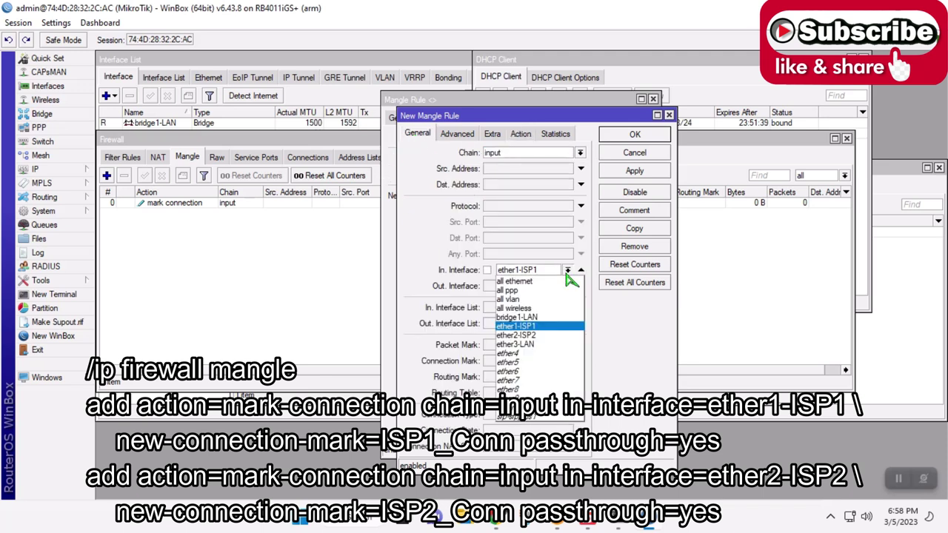
left_click(532, 336)
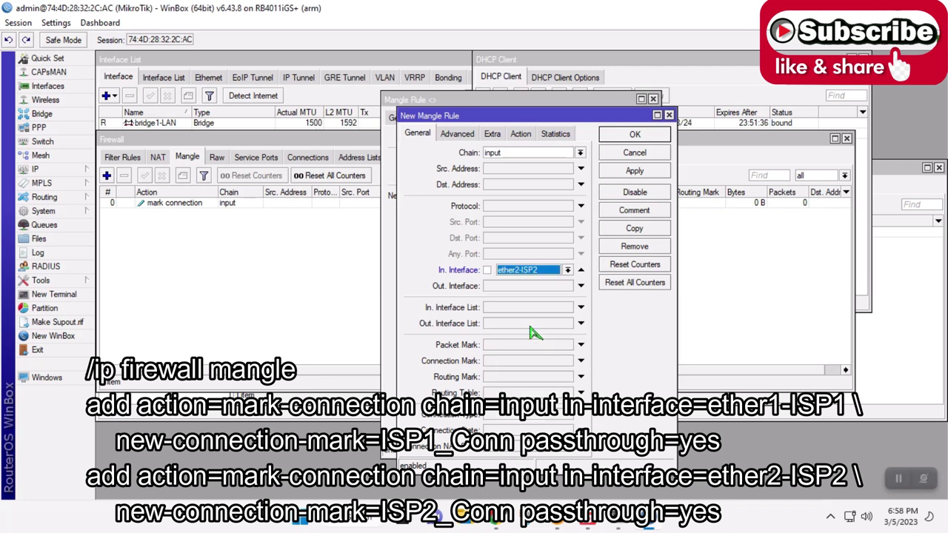
Set the copied rule's new connection mark to ISP2_Conn, then save and close both mark connection rules
left_click(521, 135)
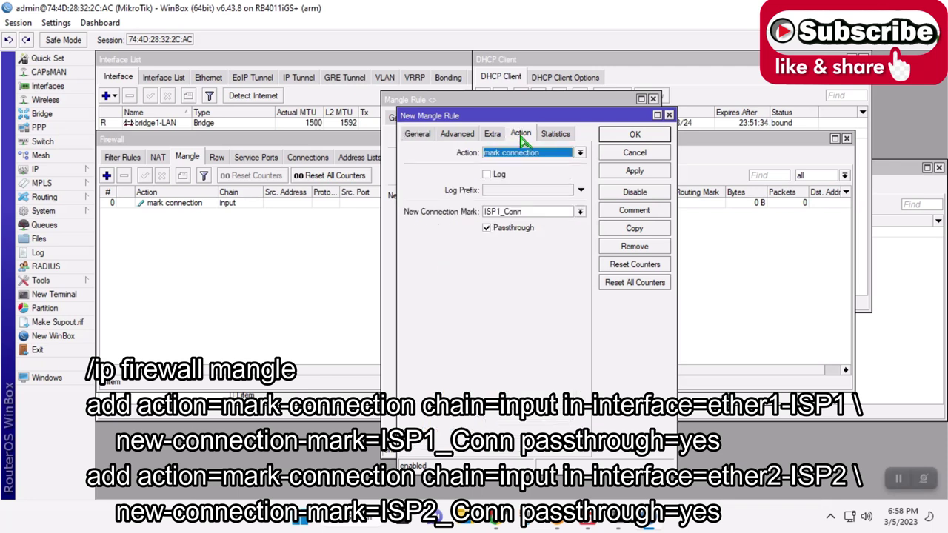
left_click(501, 212)
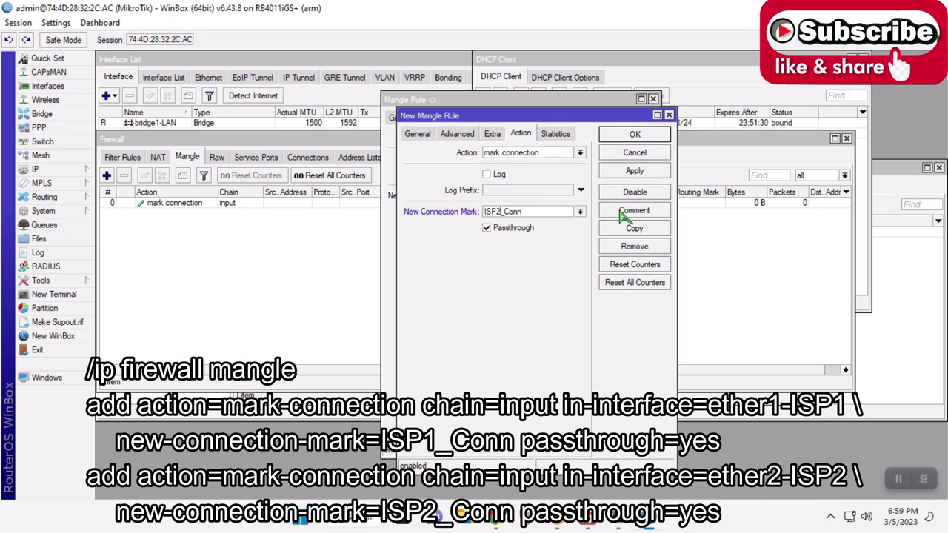
left_click(635, 172)
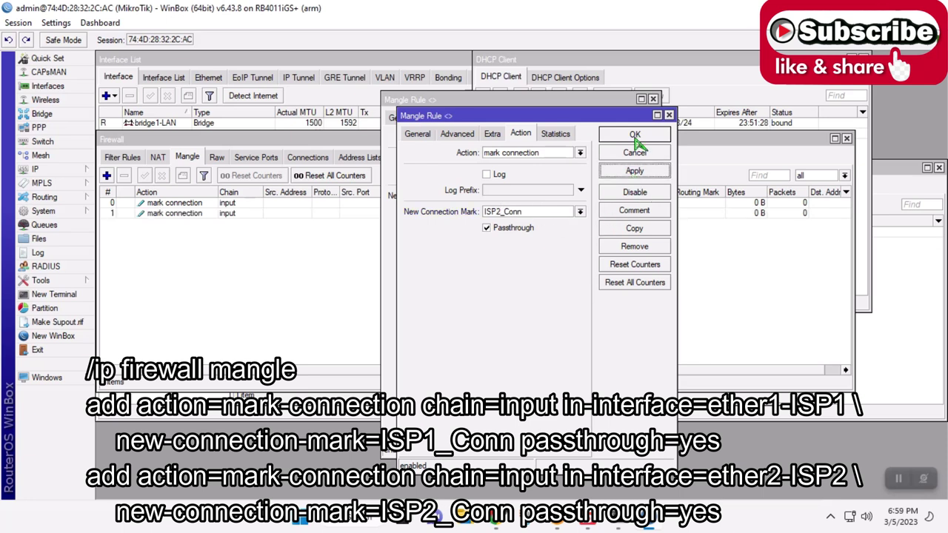
left_click(635, 135)
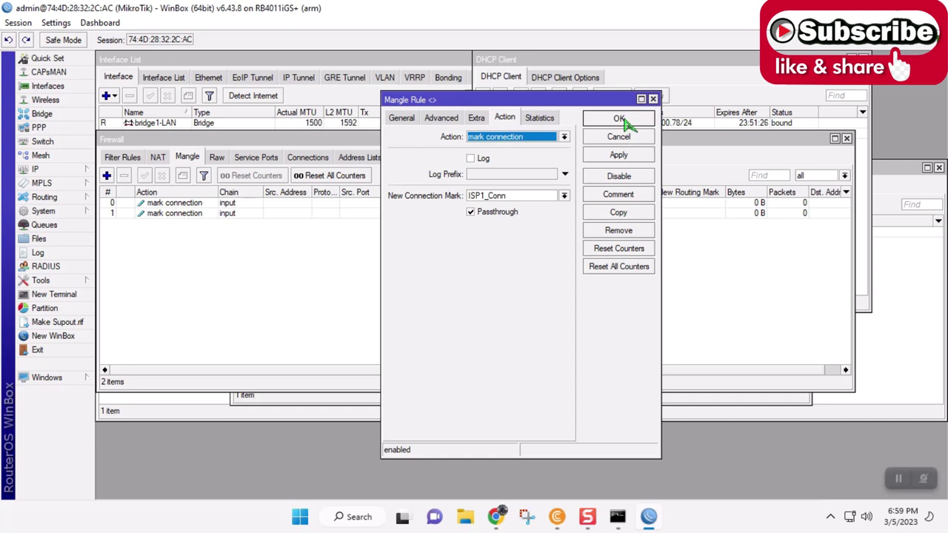
left_click(622, 120)
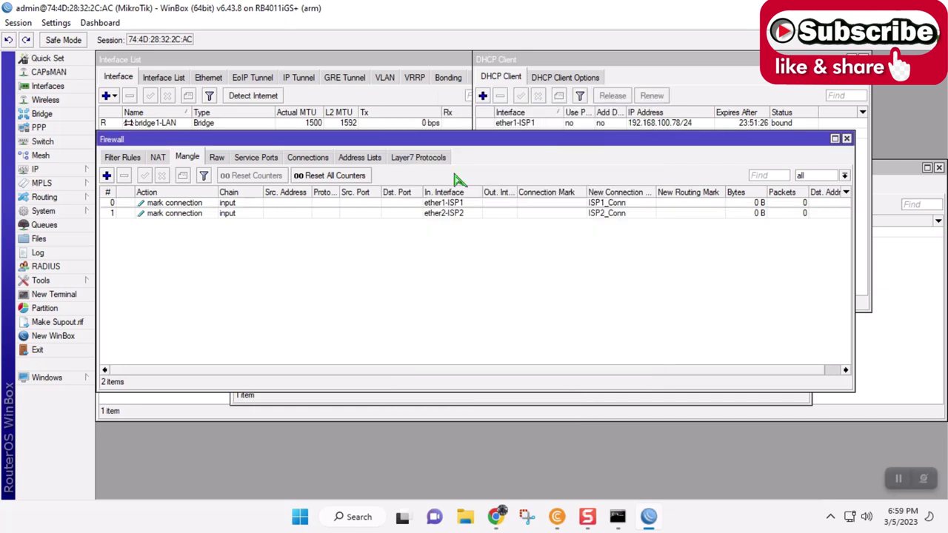
Start a new mangle rule on the output chain that matches connection mark ISP1_Conn
left_click(107, 176)
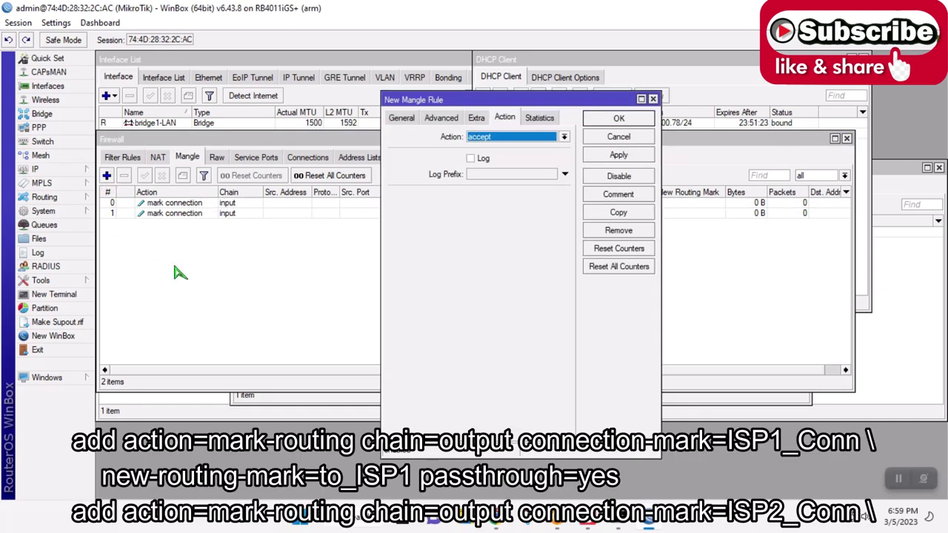
left_click(404, 118)
left_click(565, 138)
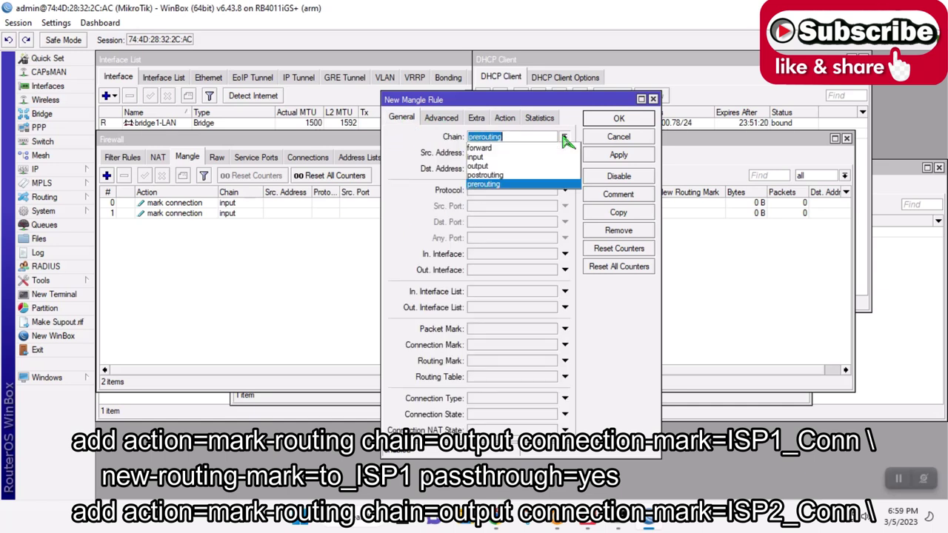
left_click(476, 167)
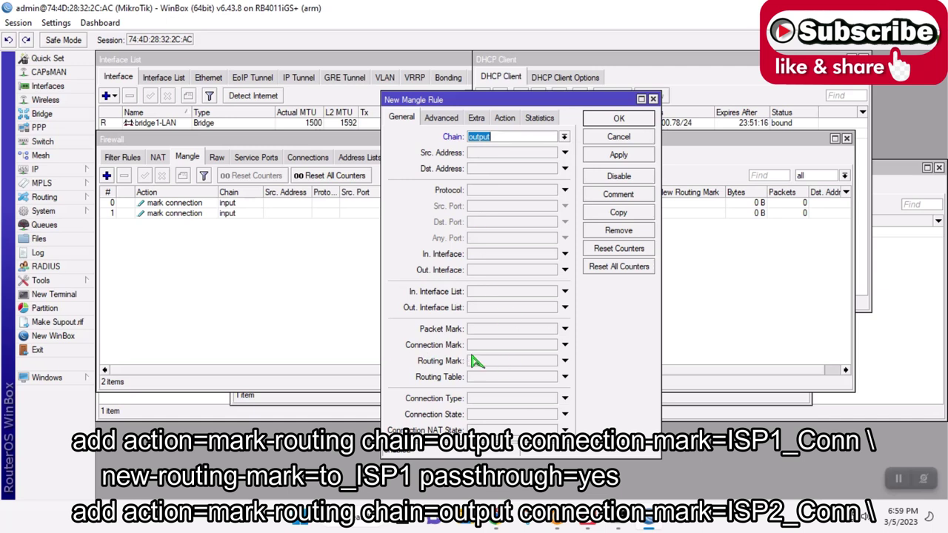
left_click(511, 346)
left_click(552, 345)
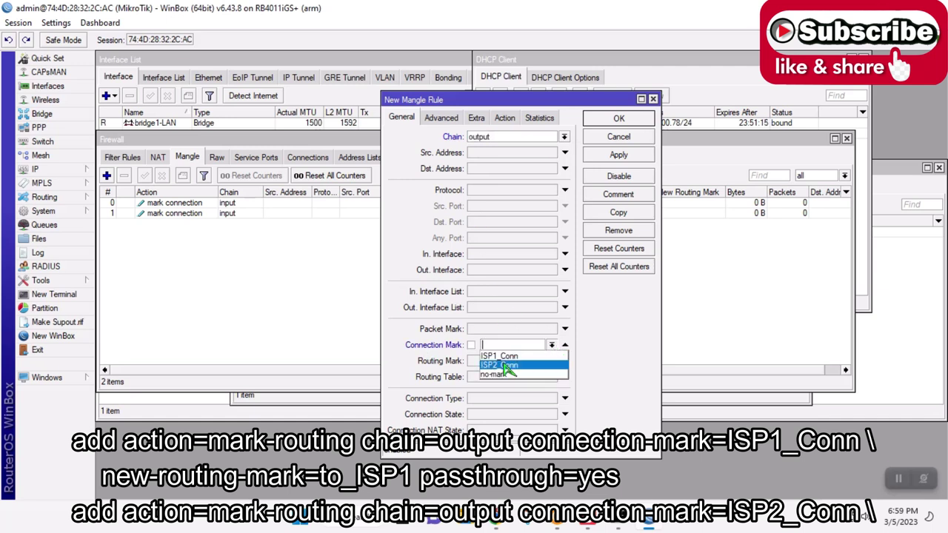
left_click(501, 356)
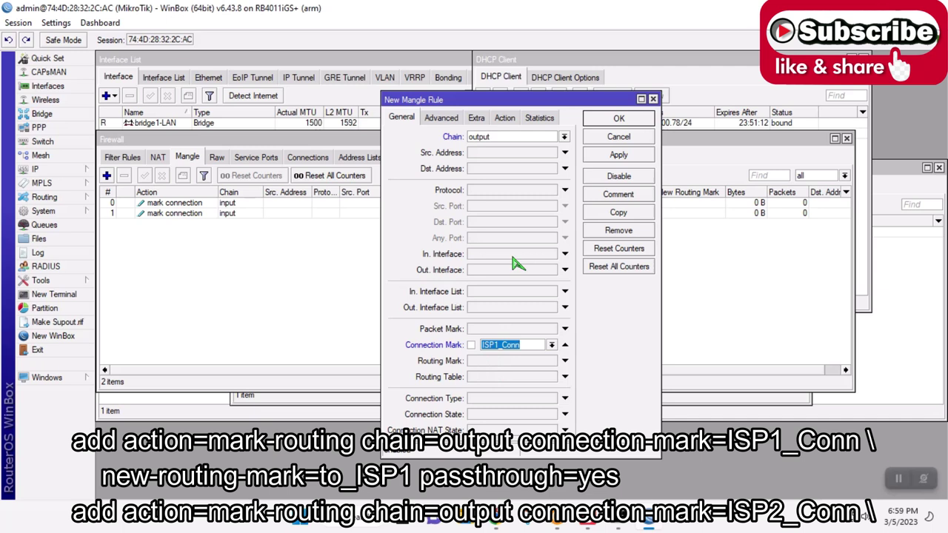
Set the output rule's action to mark routing with new routing mark to_ISP1, and apply the rule
left_click(510, 122)
left_click(497, 140)
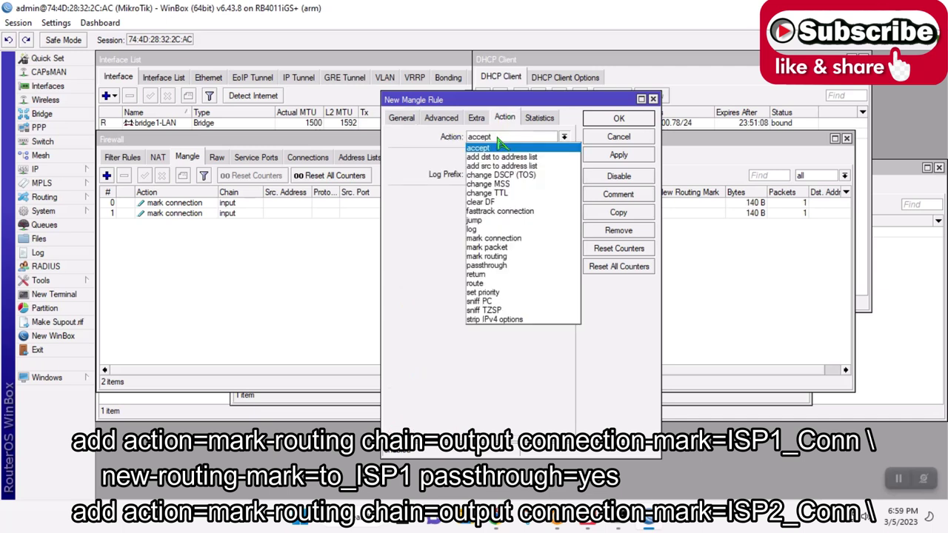
left_click(503, 257)
left_click(499, 194)
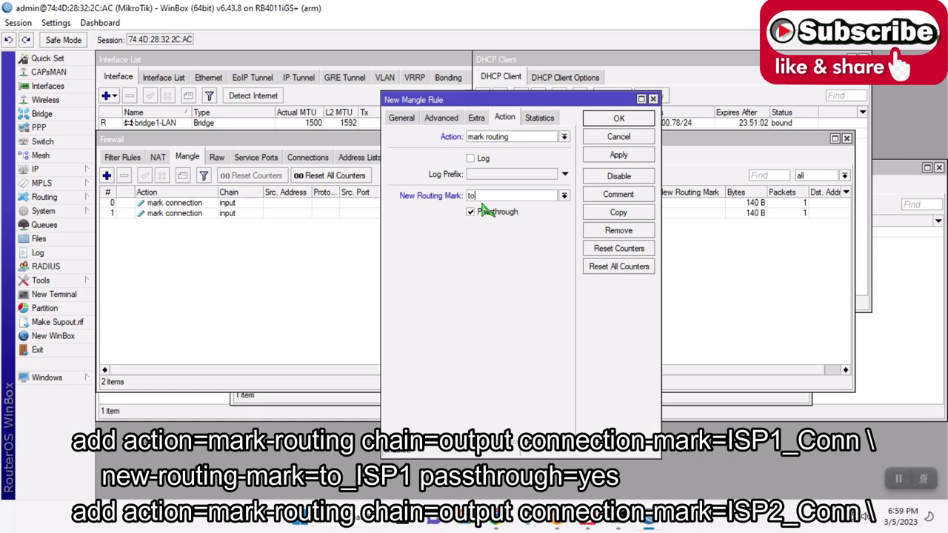
type("to_ISP1")
left_click(619, 155)
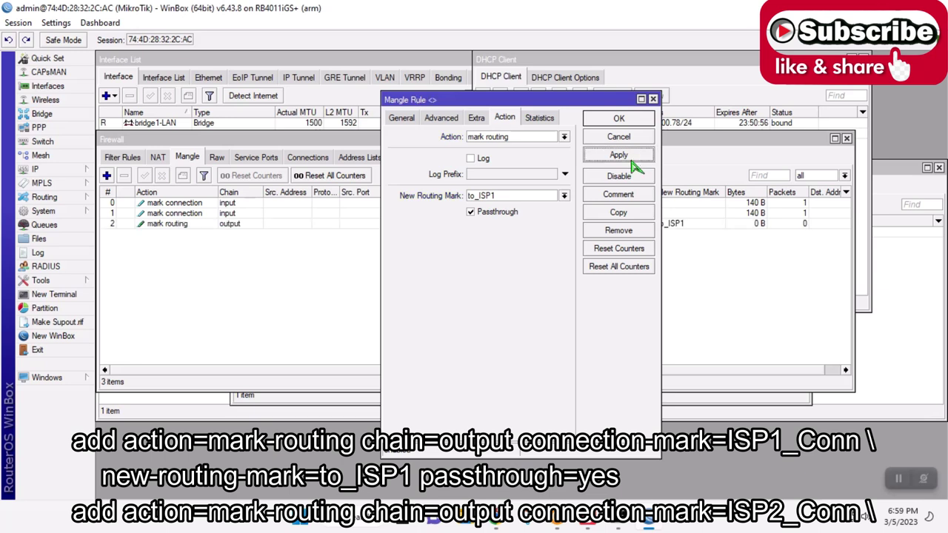
Copy the to_ISP1 mark routing rule and set the copy's connection mark to ISP2_Conn
left_click(620, 213)
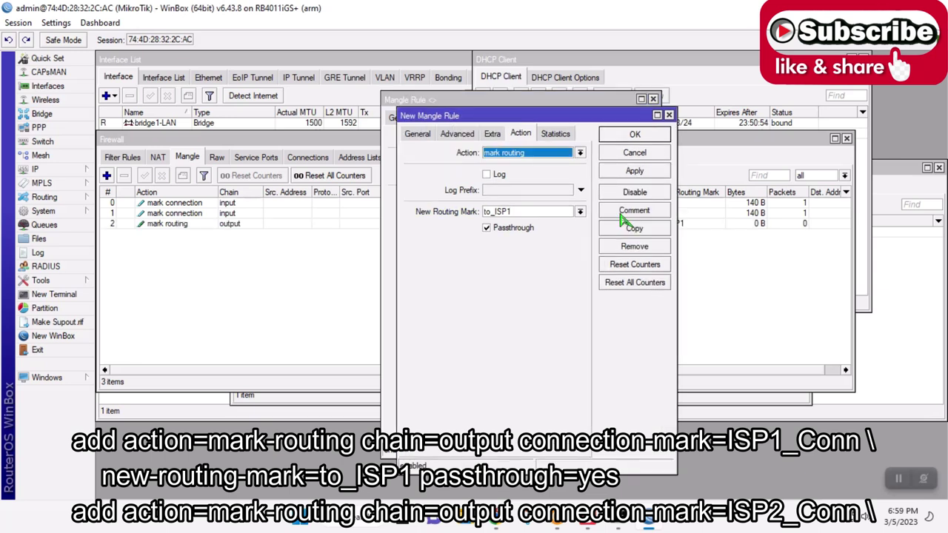
left_click(417, 133)
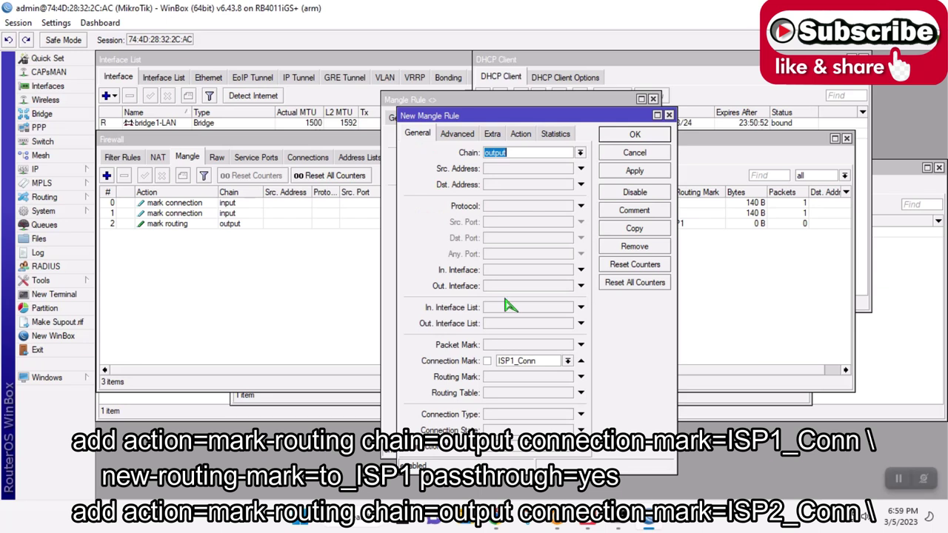
left_click(568, 361)
left_click(538, 380)
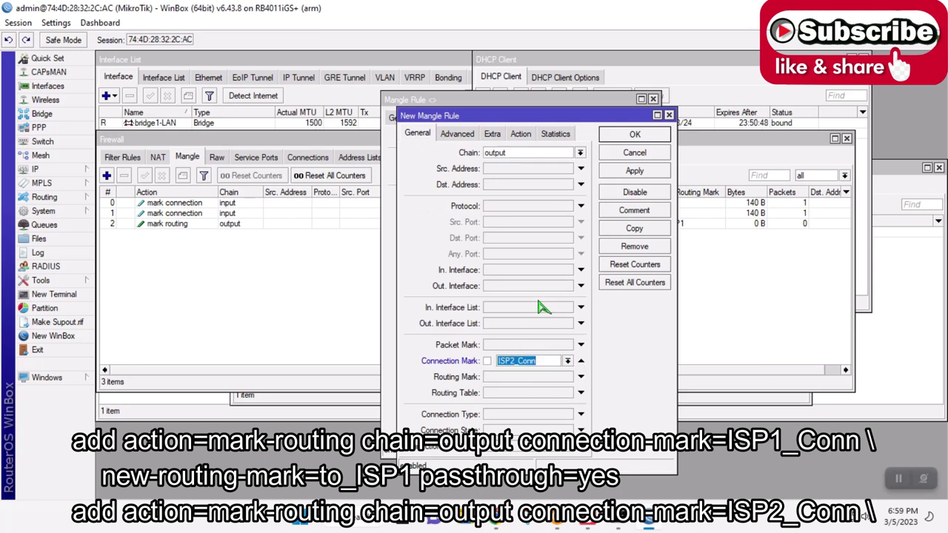
Set the copied rule's new routing mark to to_ISP2, then save and close both mark routing rules
left_click(520, 134)
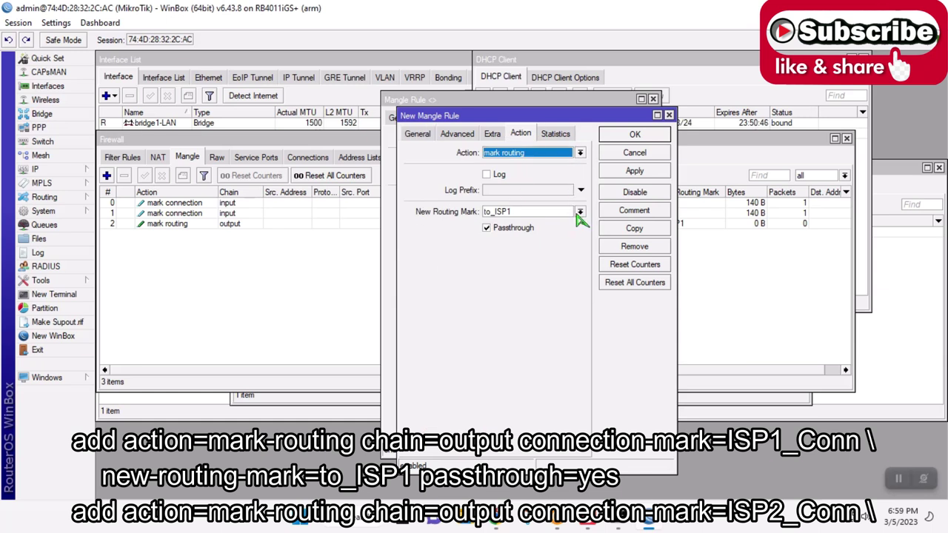
left_click(534, 215)
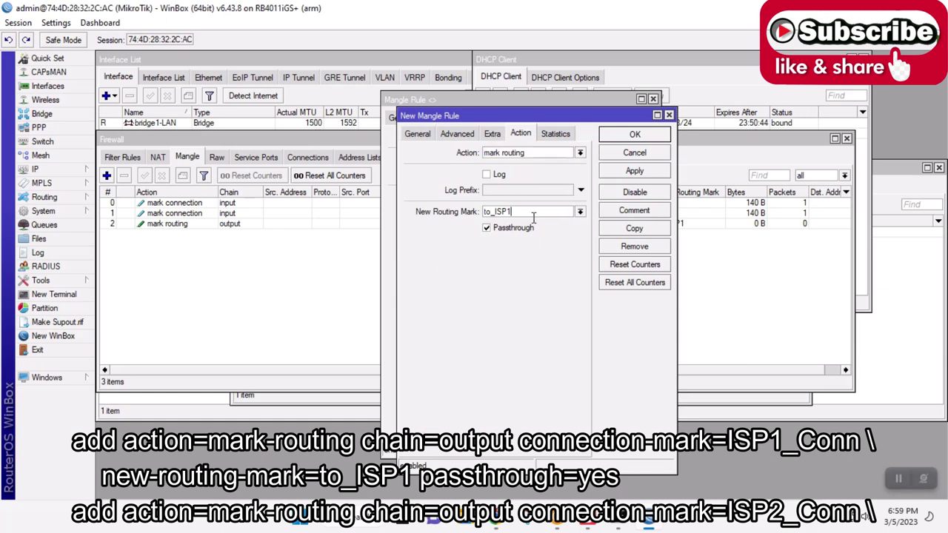
type("2")
left_click(635, 171)
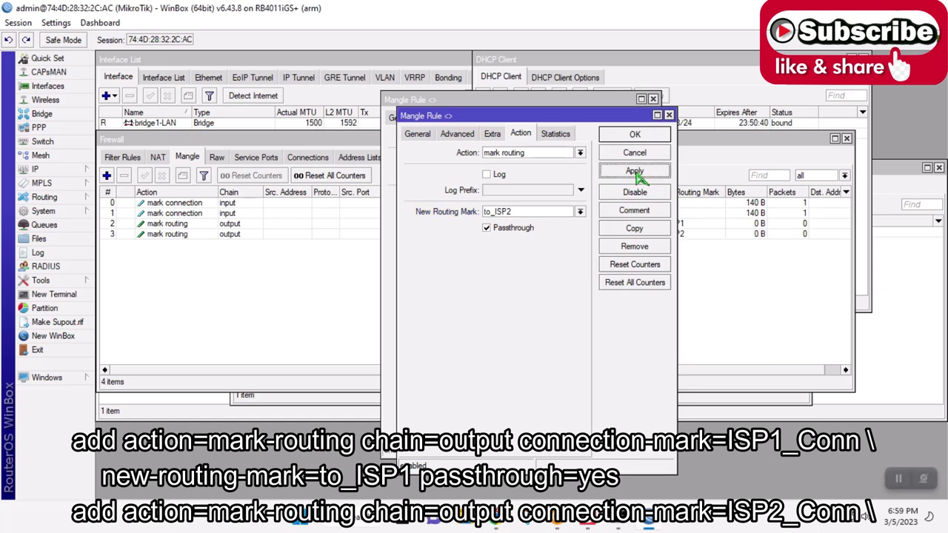
left_click(635, 136)
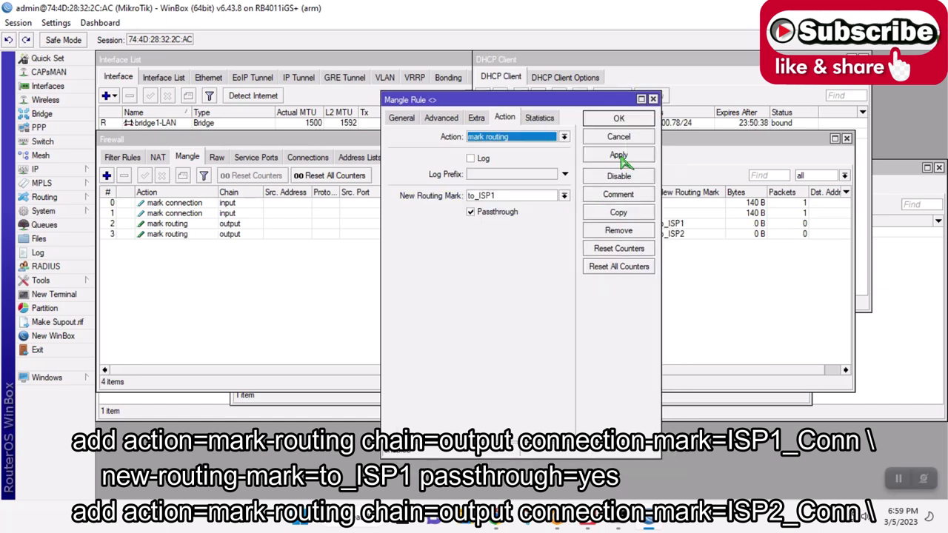
left_click(620, 120)
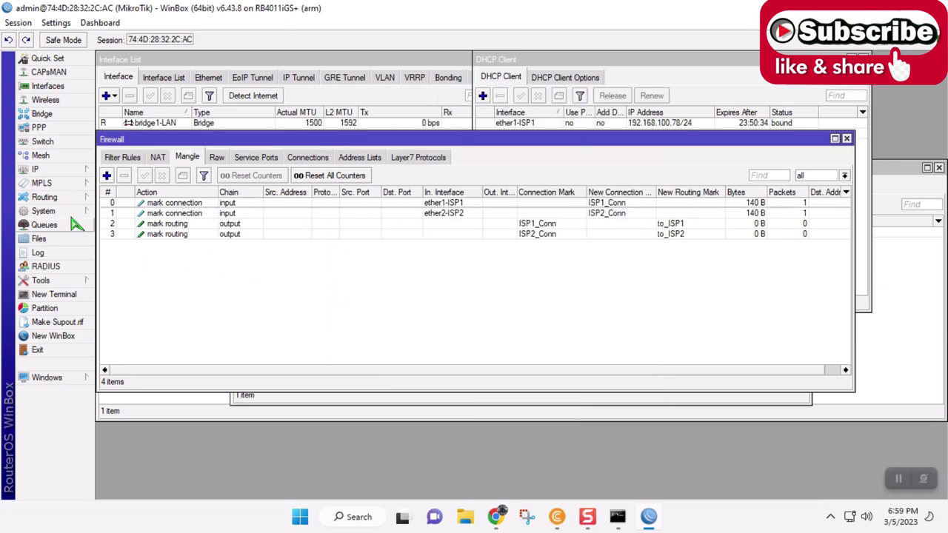
Open the IP route list and start a new 0.0.0.0/0 route with 192.168.100.1% as the beginning of its gateway
left_click(44, 169)
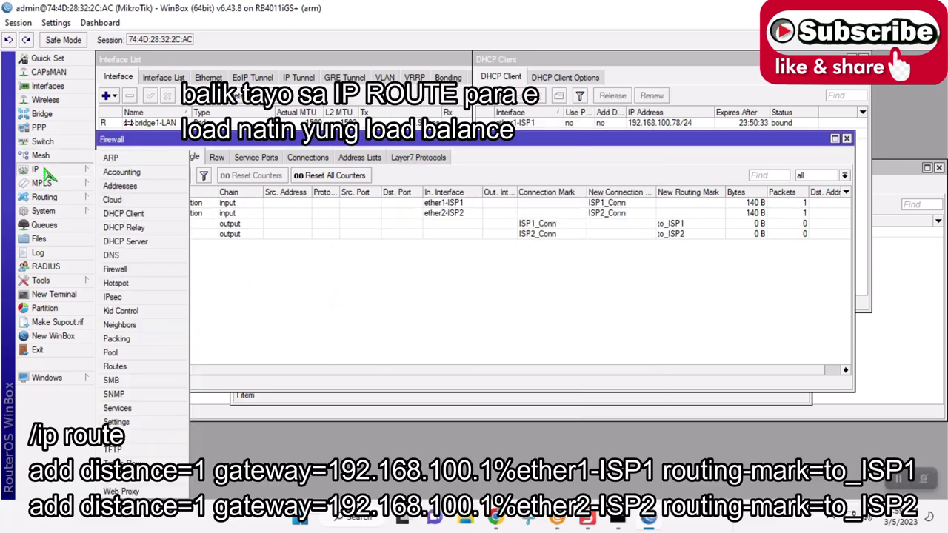
left_click(119, 366)
left_click_drag(557, 141, 392, 140)
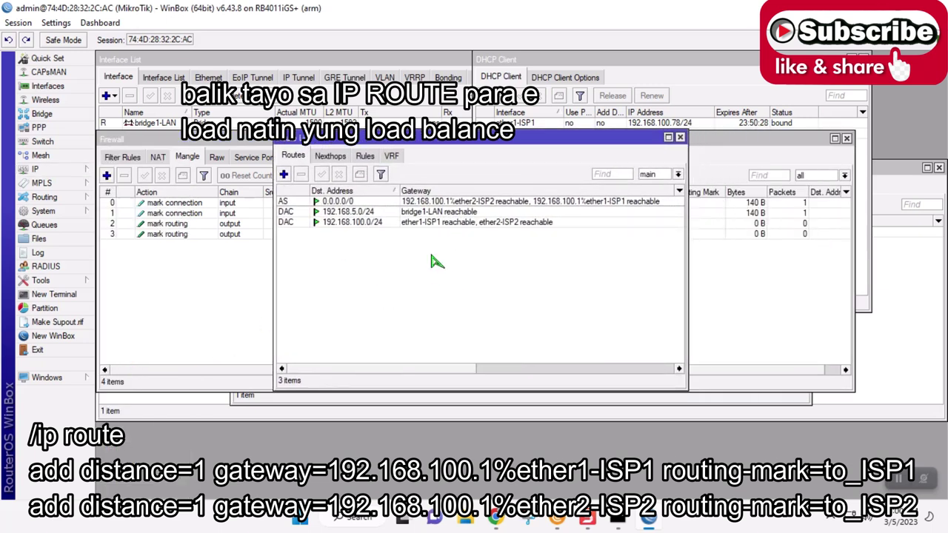
left_click(283, 176)
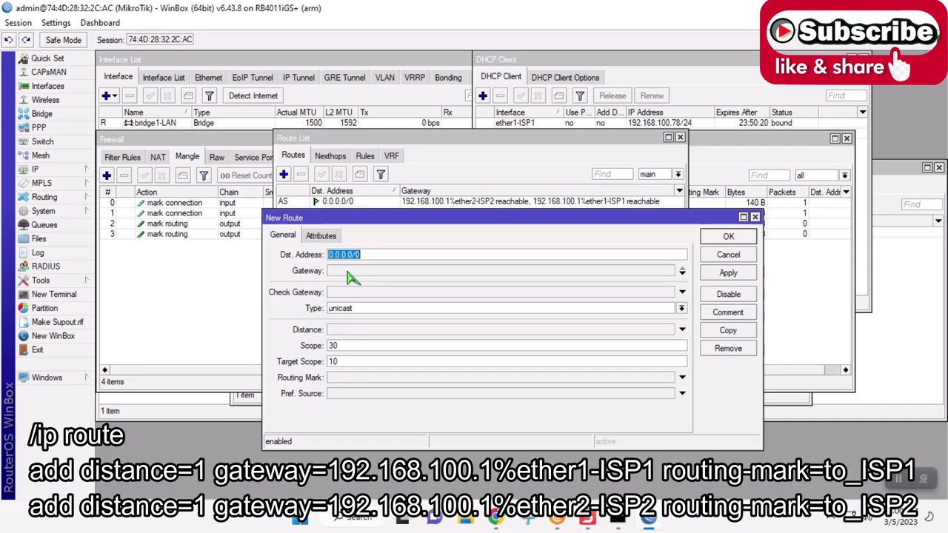
left_click_drag(405, 215, 418, 192)
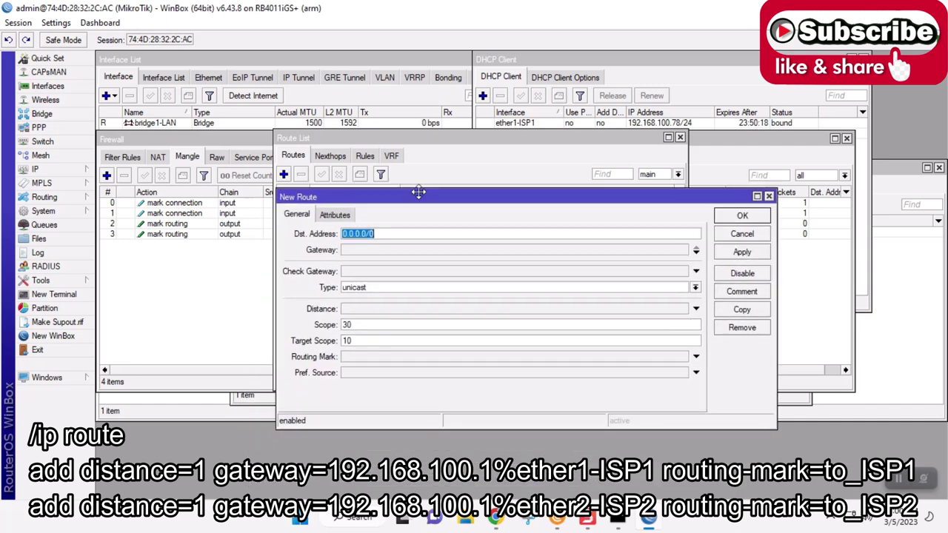
left_click(370, 250)
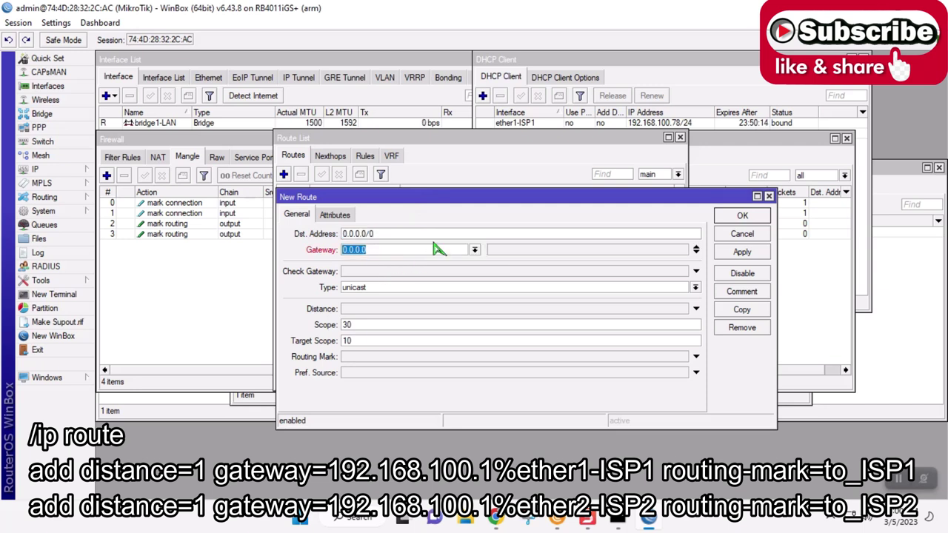
type("192.168.100.1")
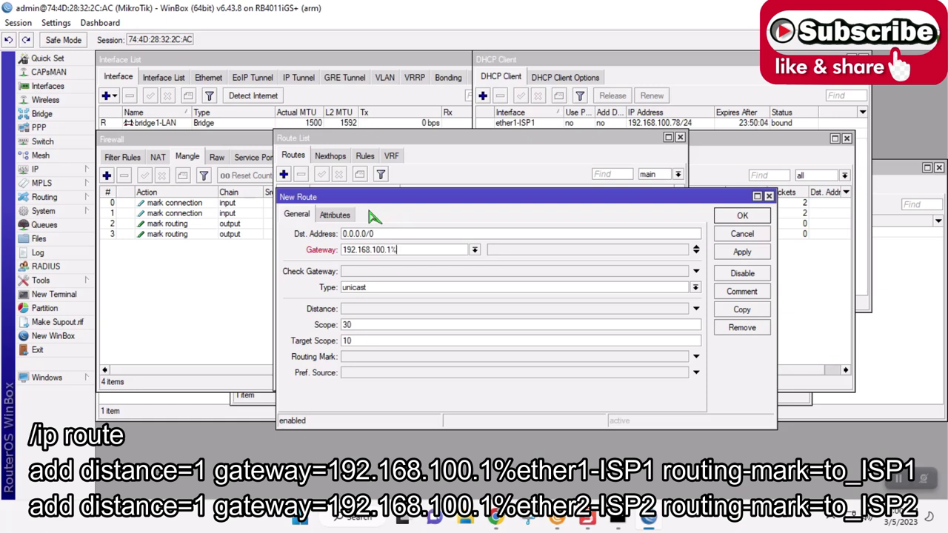
Copy the name ether1-ISP1 from that interface's properties and append it to the new route's gateway after 192.168.100.1%
left_click(163, 59)
left_click(190, 134)
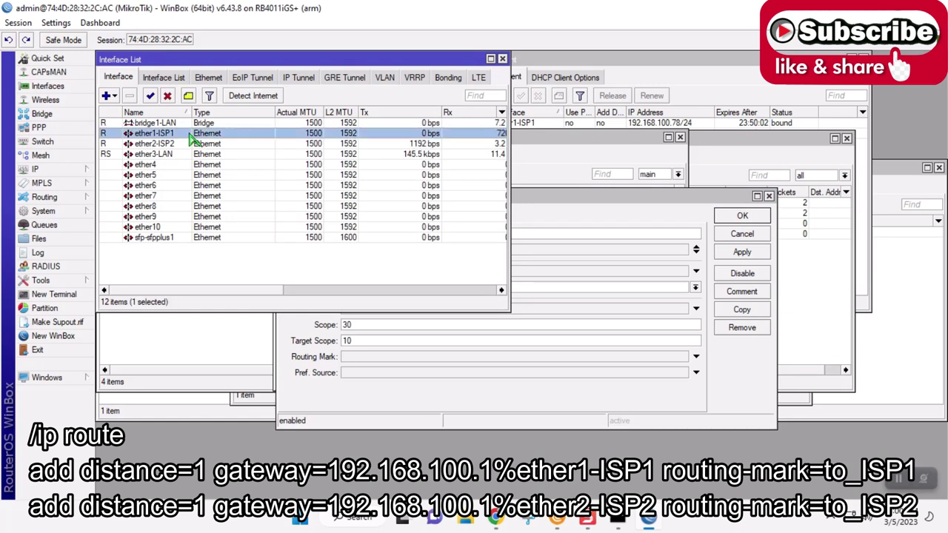
double_click(188, 134)
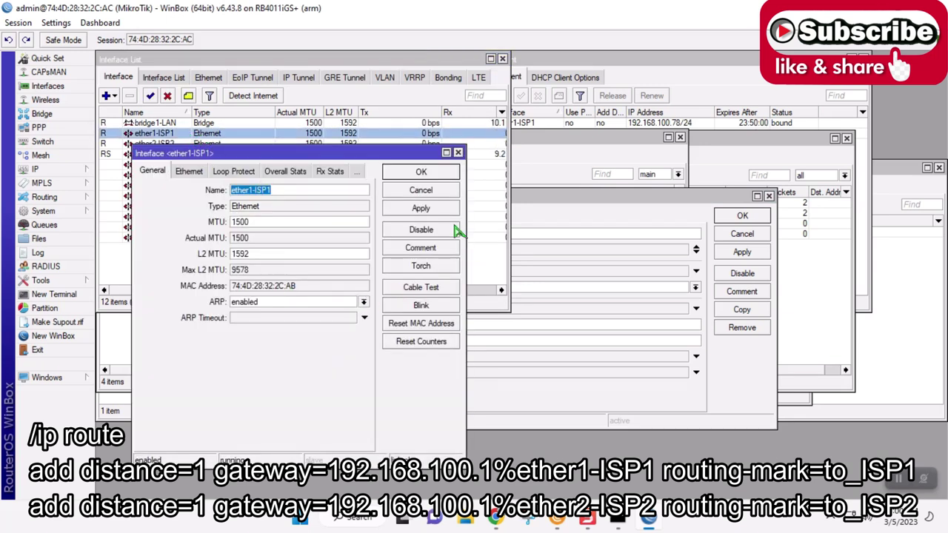
left_click(421, 190)
left_click(539, 213)
left_click(435, 252)
type("%")
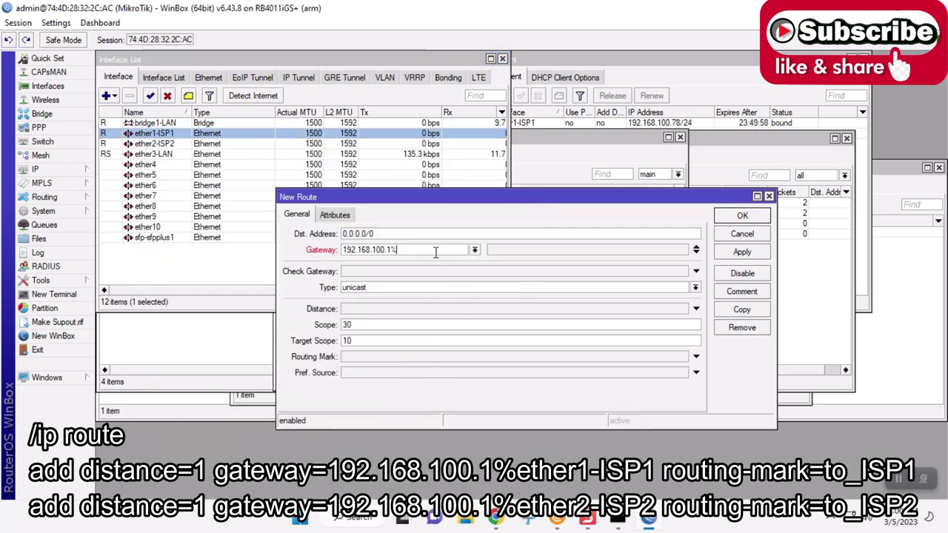
key("ctrl+v")
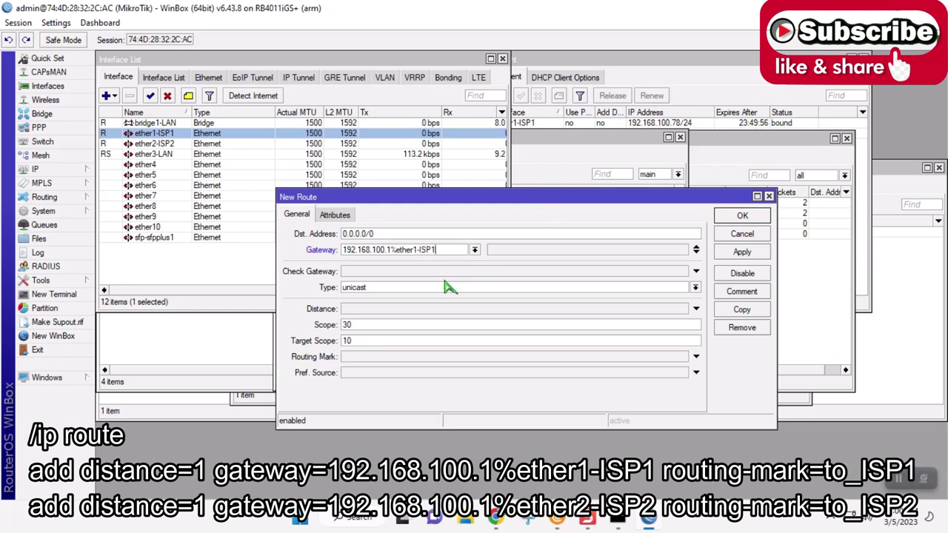
left_click(434, 273)
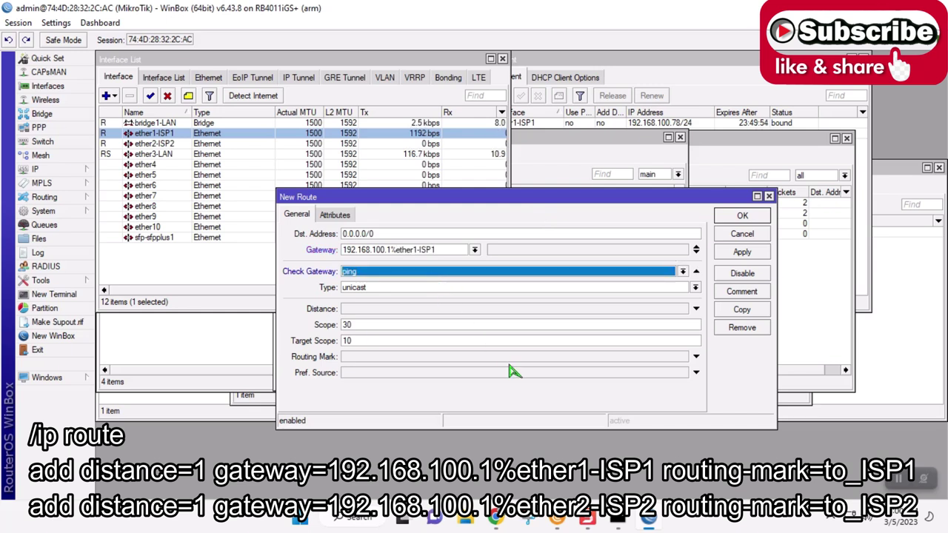
left_click(423, 275)
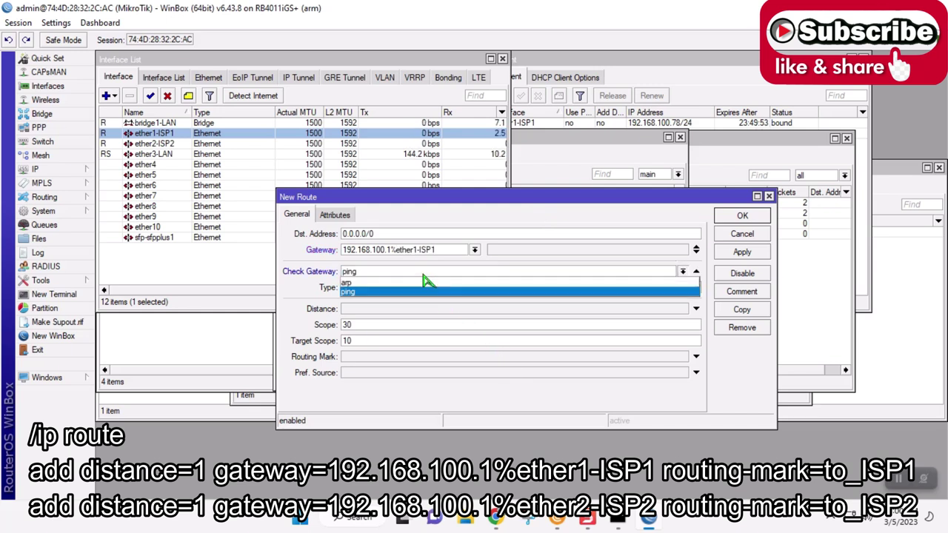
left_click(696, 272)
left_click(696, 272)
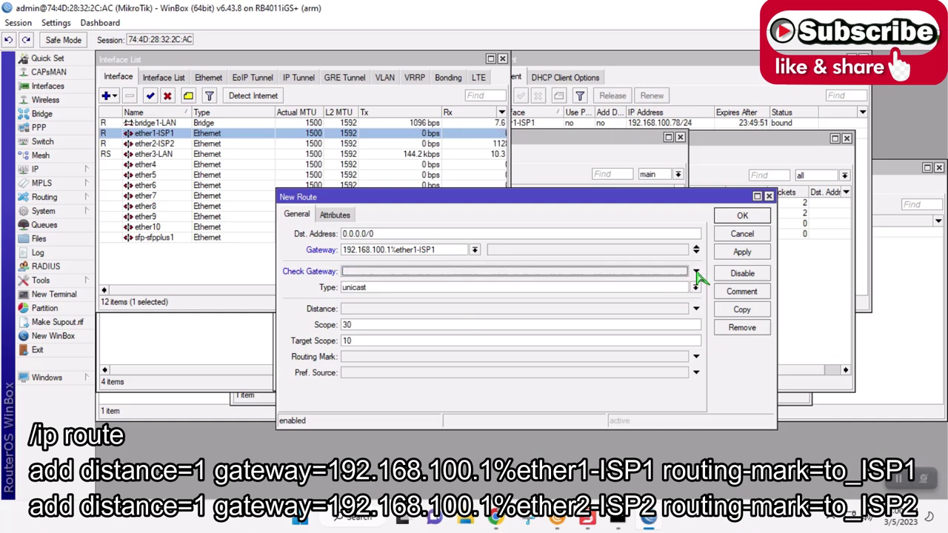
Set the ether1-ISP1 route's routing mark to to_ISP1, then apply and save the route
left_click(682, 358)
left_click(683, 357)
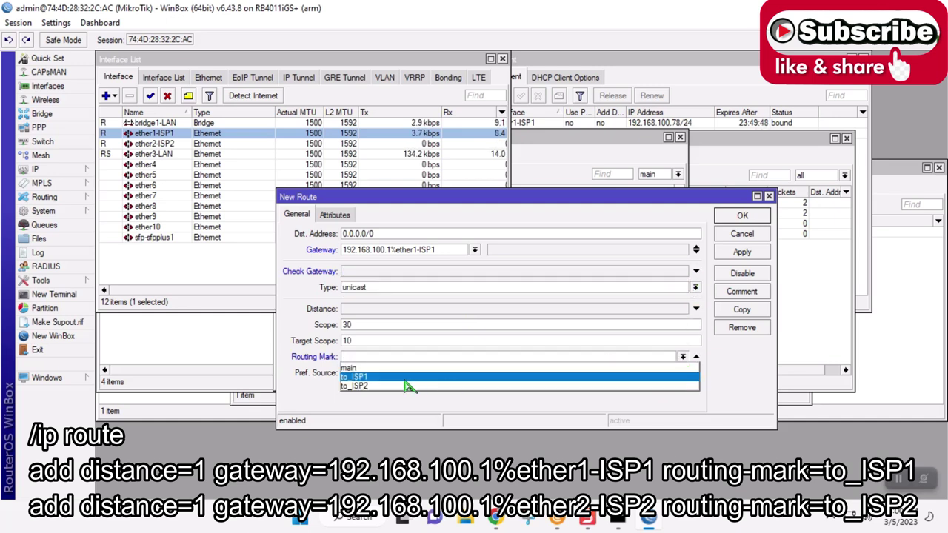
left_click(369, 379)
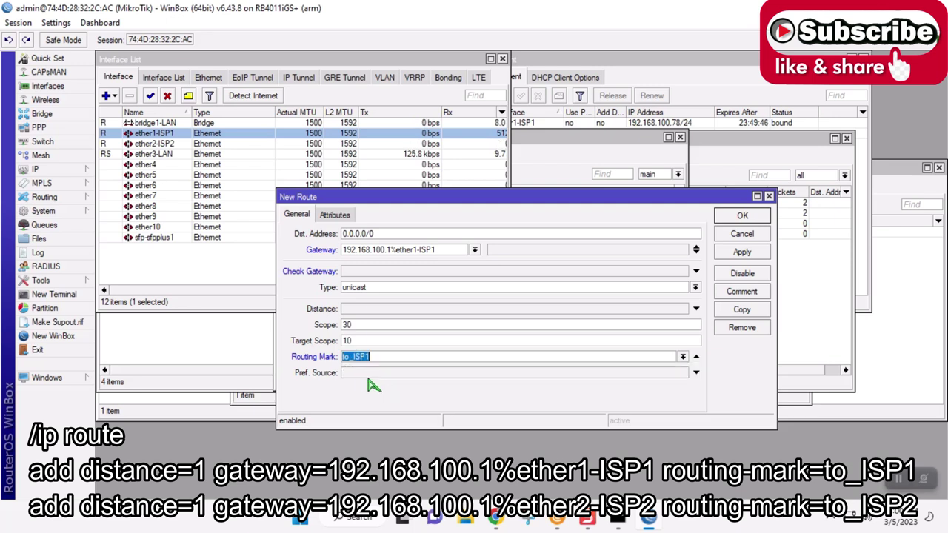
left_click(744, 254)
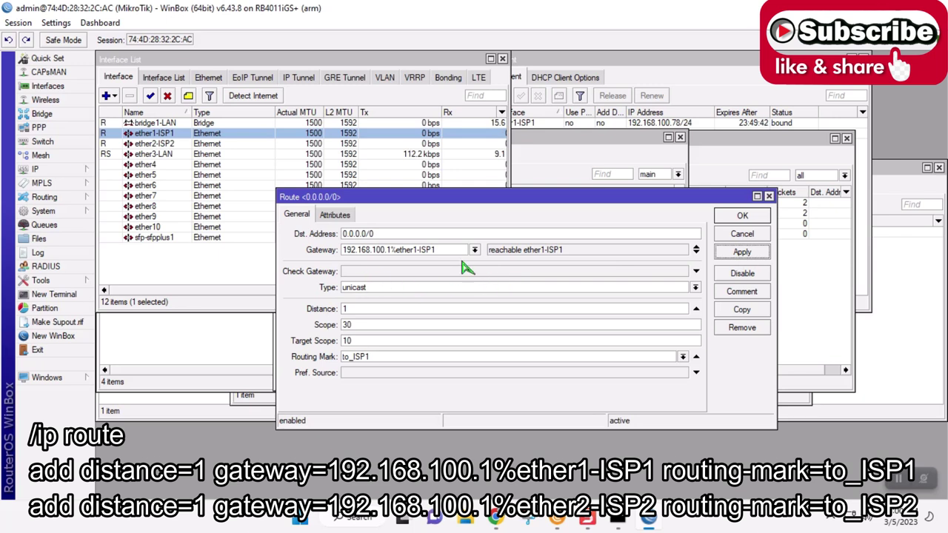
left_click(742, 216)
left_click(566, 267)
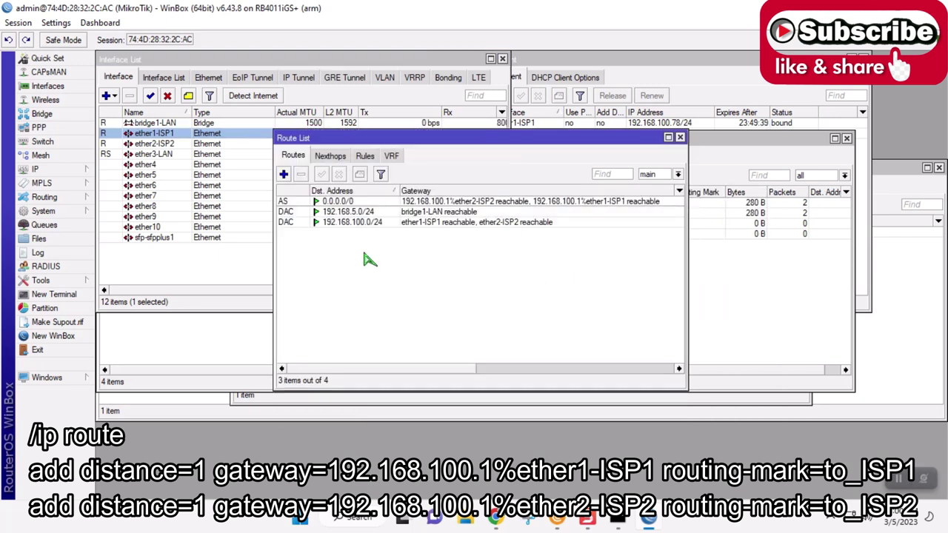
Start another 0.0.0.0/0 route and set its gateway to 192.168.100.1%ether2-ISP2
left_click(284, 175)
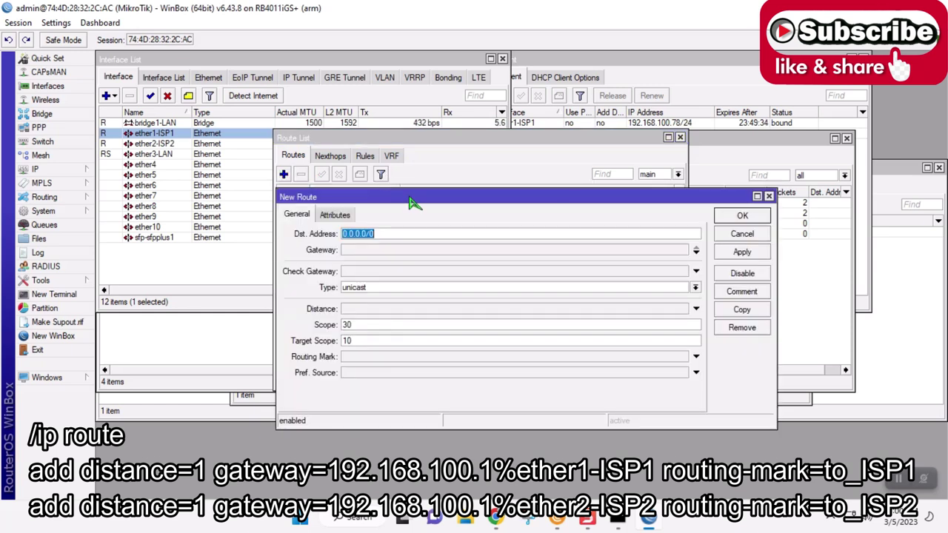
left_click(370, 250)
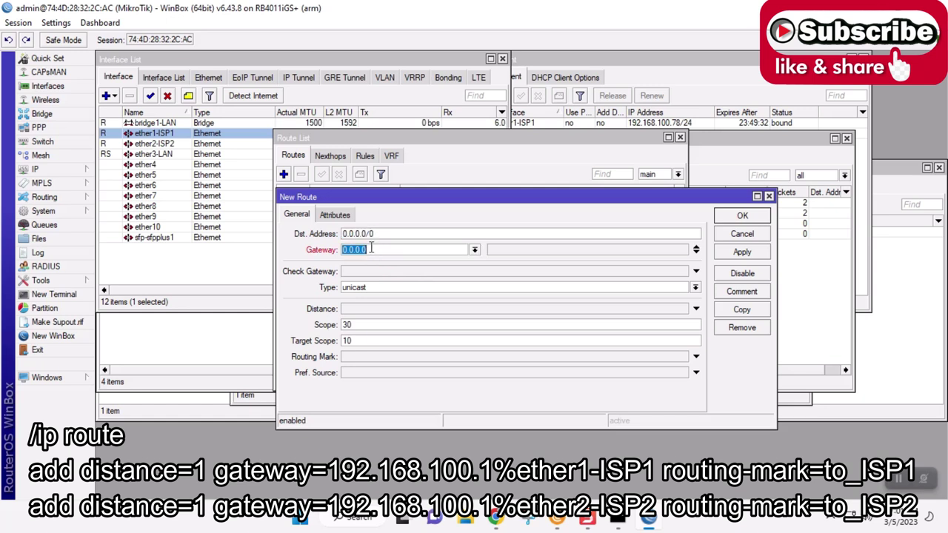
type("192.168.100.1")
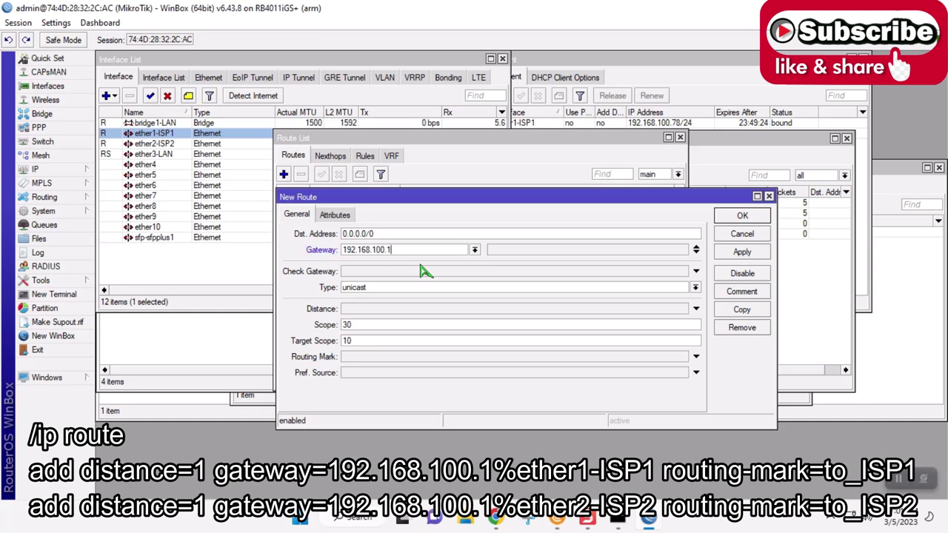
type("%ether1-ISP12")
key("Left")
key("Left")
key("Left")
key("Left")
key("Left")
key("BackSpace")
type("2")
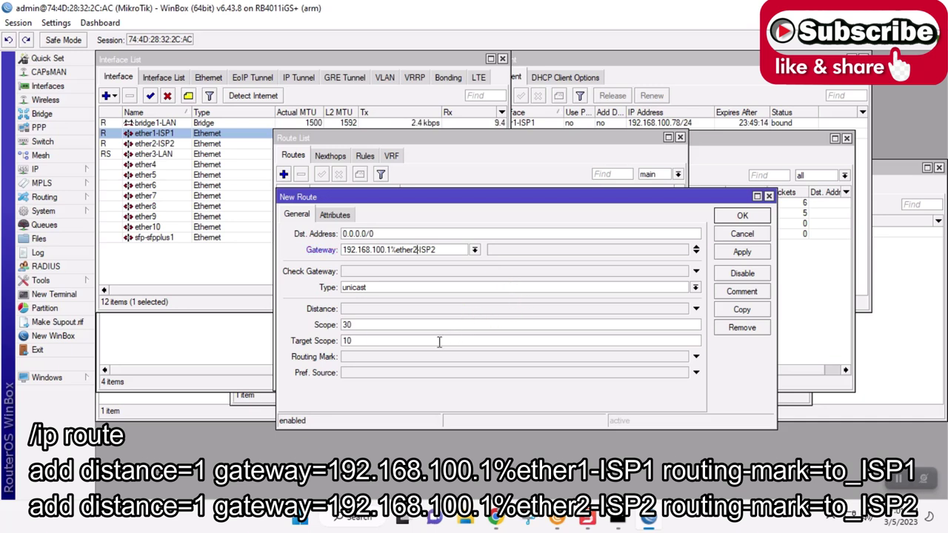
Set the ether2-ISP2 route's routing mark to to_ISP2, then apply and save the route
left_click(606, 360)
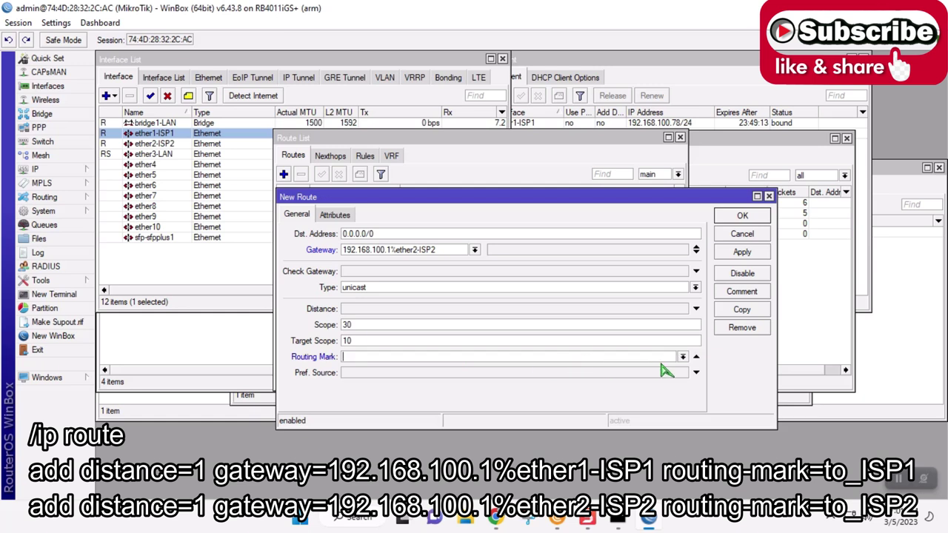
left_click(683, 357)
left_click(418, 388)
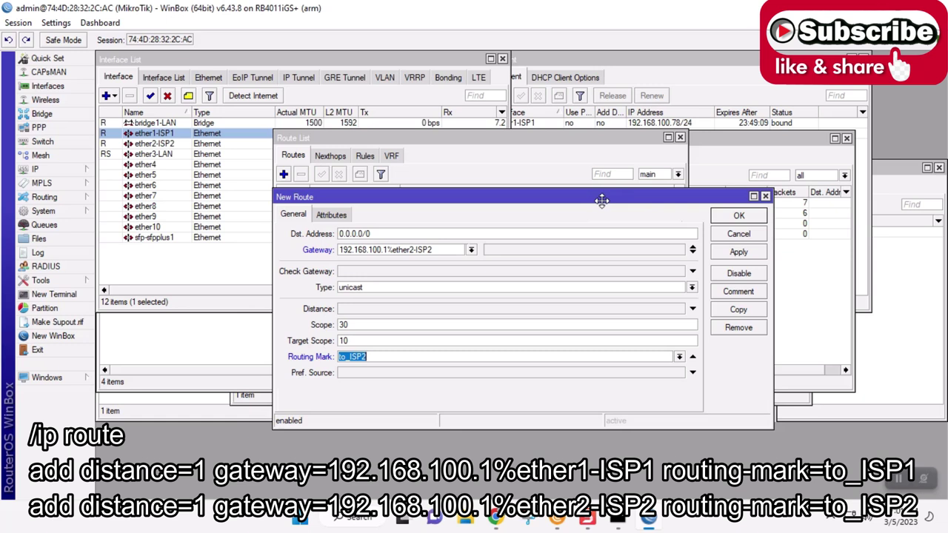
left_click_drag(599, 203, 516, 258)
left_click(659, 308)
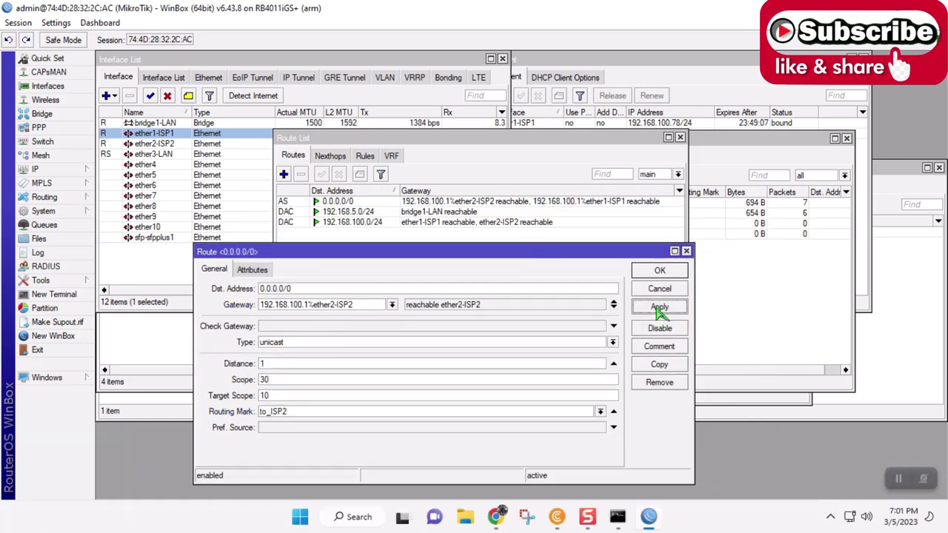
left_click(659, 271)
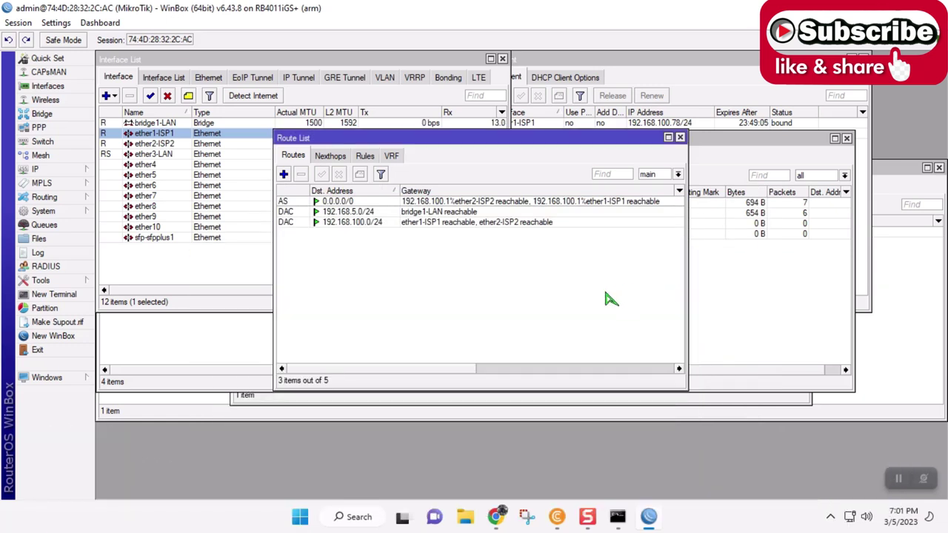
Show the routes of all routing tables and check the new ether1-ISP1 and ether2-ISP2 default routes
left_click(678, 175)
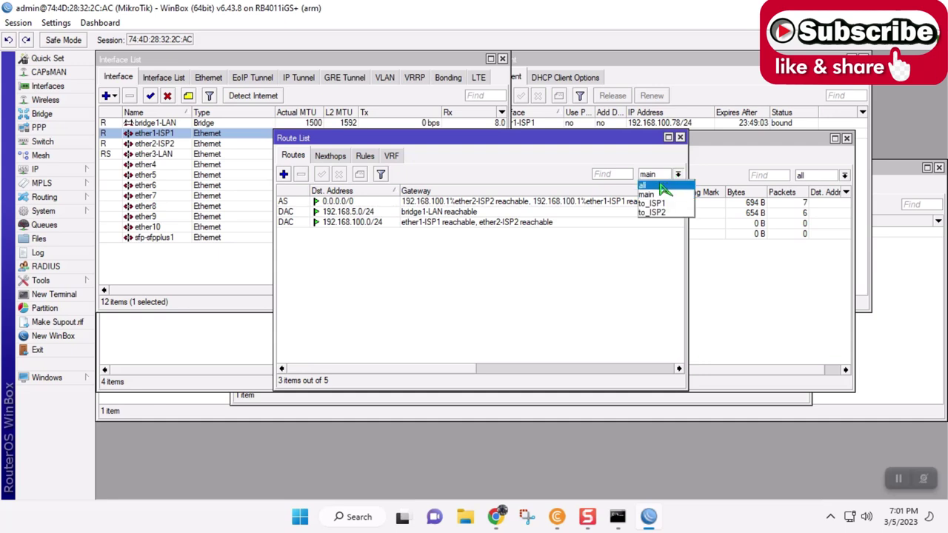
left_click(644, 184)
left_click(535, 222)
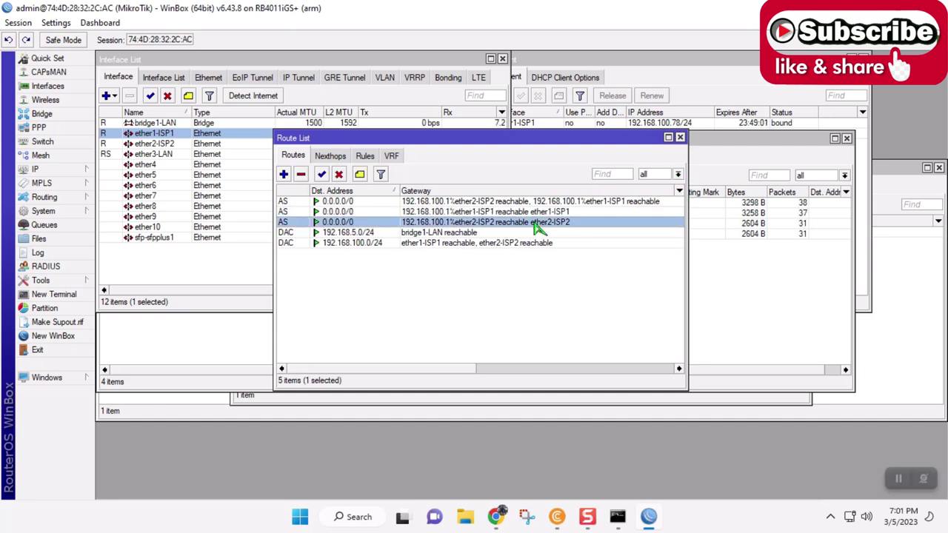
left_click(450, 213)
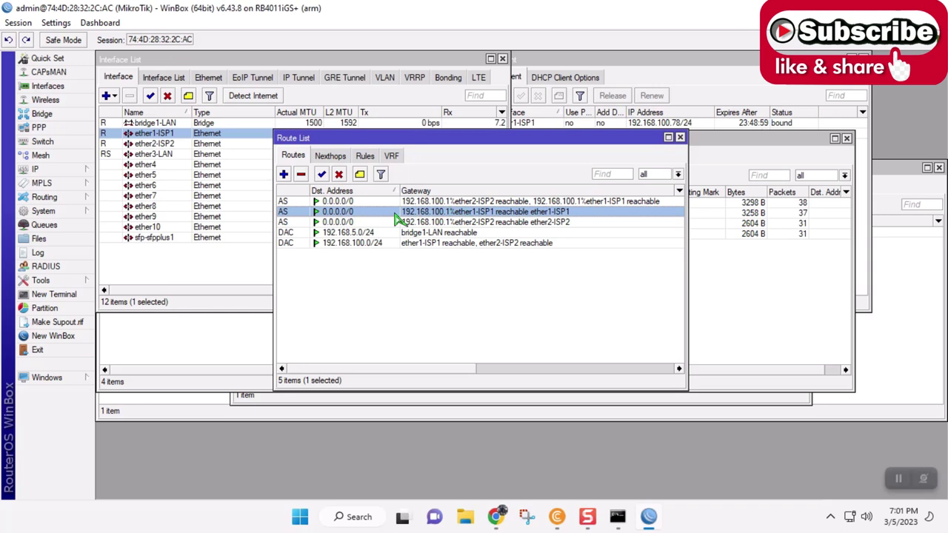